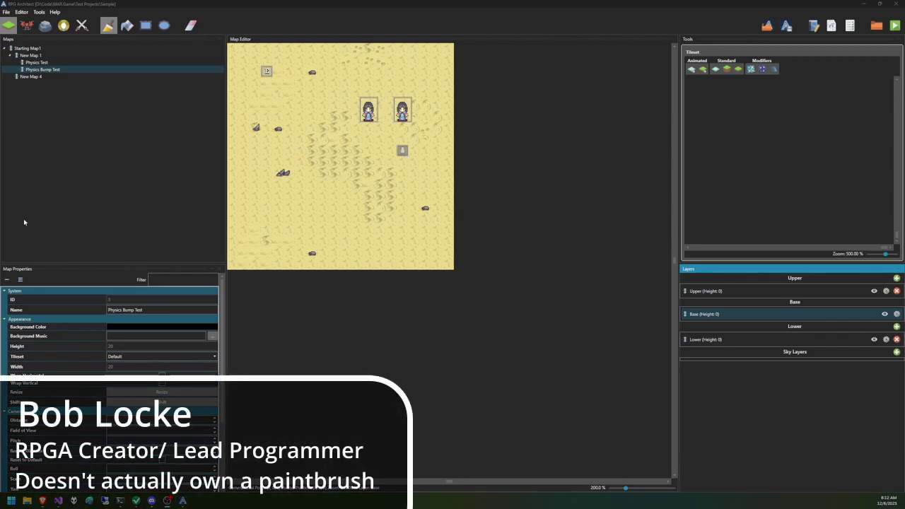
Test-run the game, browse the unfiltered in-game inventory, then close the test window
click(488, 146)
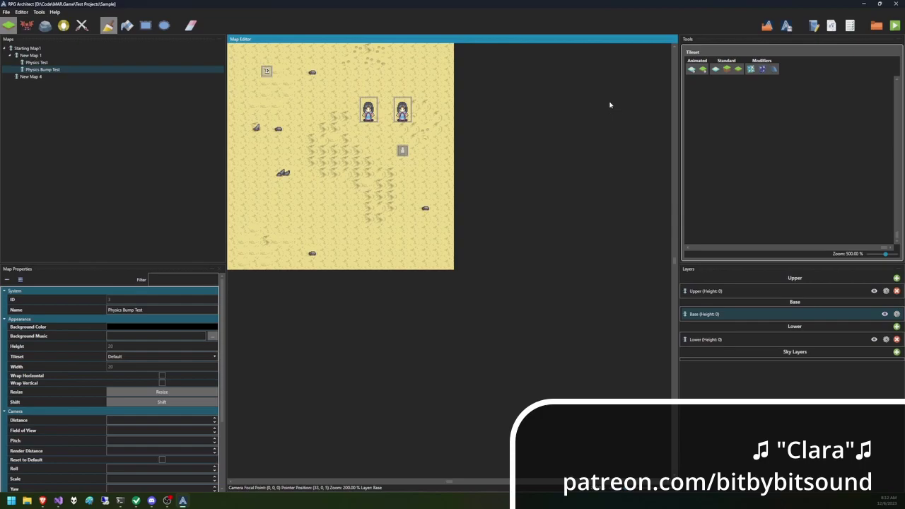
click(895, 26)
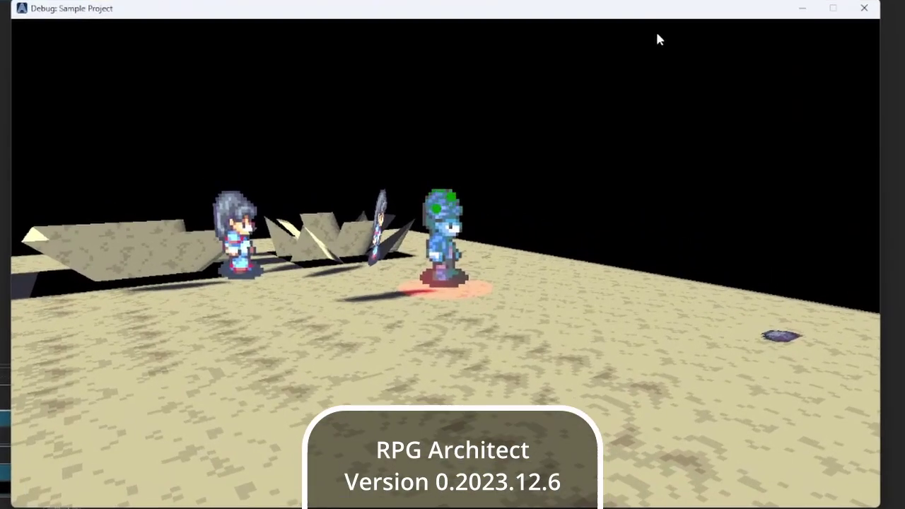
key(Escape)
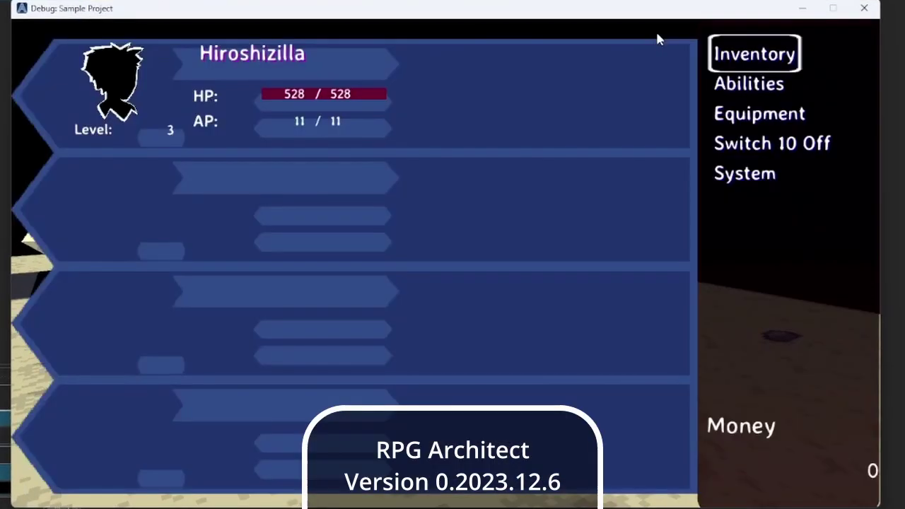
key(Return)
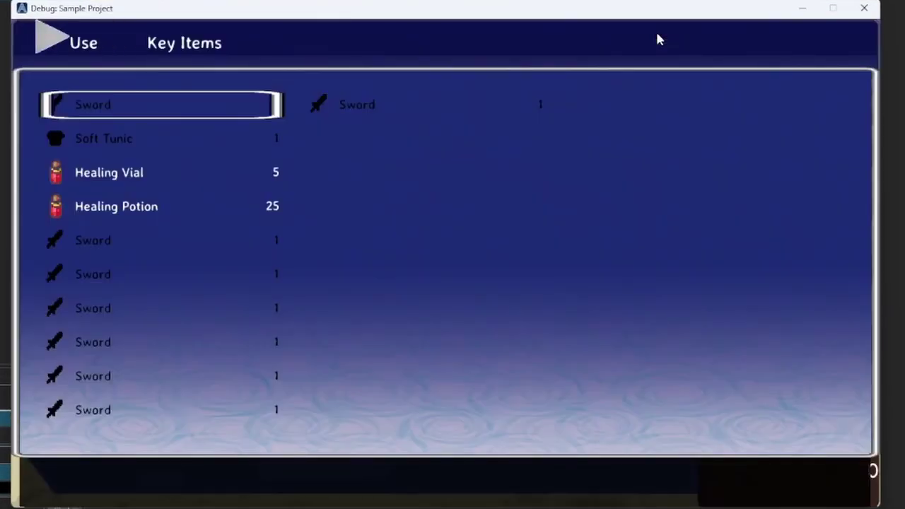
key(Right)
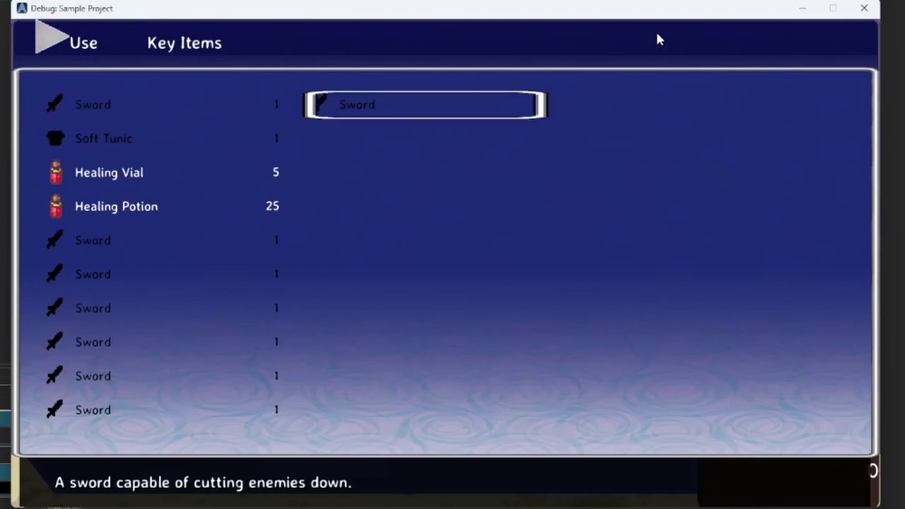
key(Left)
key(Down)
key(Down)
key(Down)
key(Down)
key(Down)
key(Down)
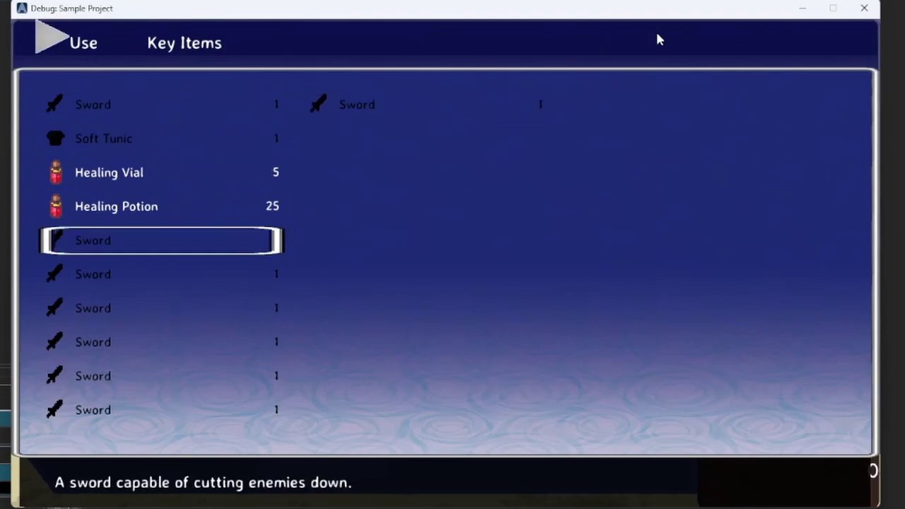
key(Up)
key(Up)
key(Up)
key(Up)
key(Up)
key(Up)
key(Up)
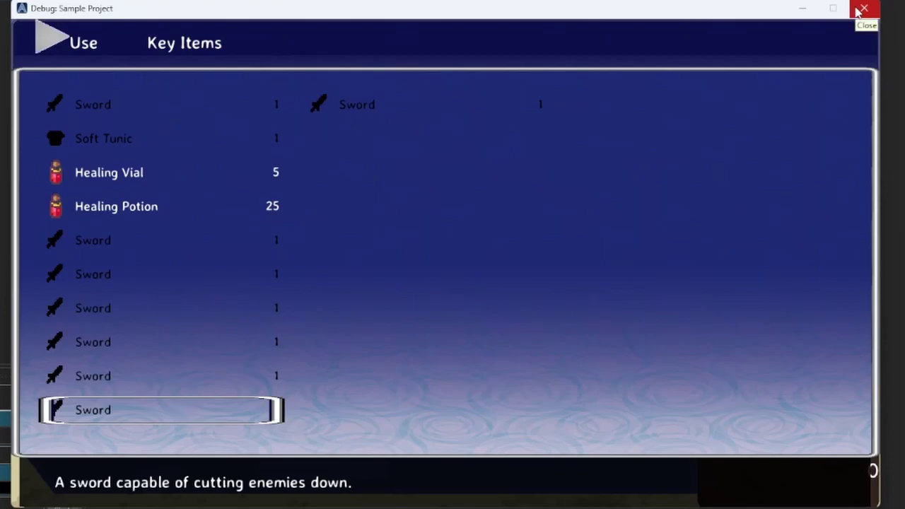
click(861, 10)
Open the game database via Tools and select Item Types > 000: Inventory Item
click(40, 13)
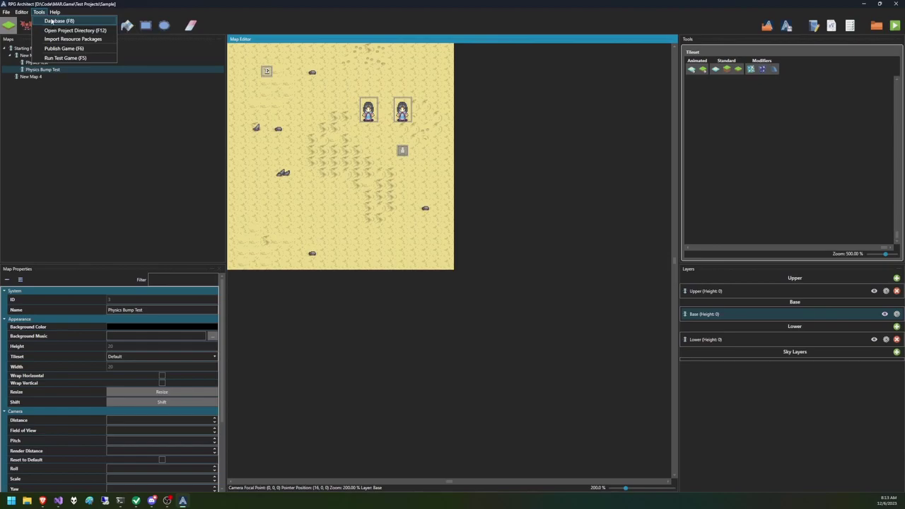
click(51, 21)
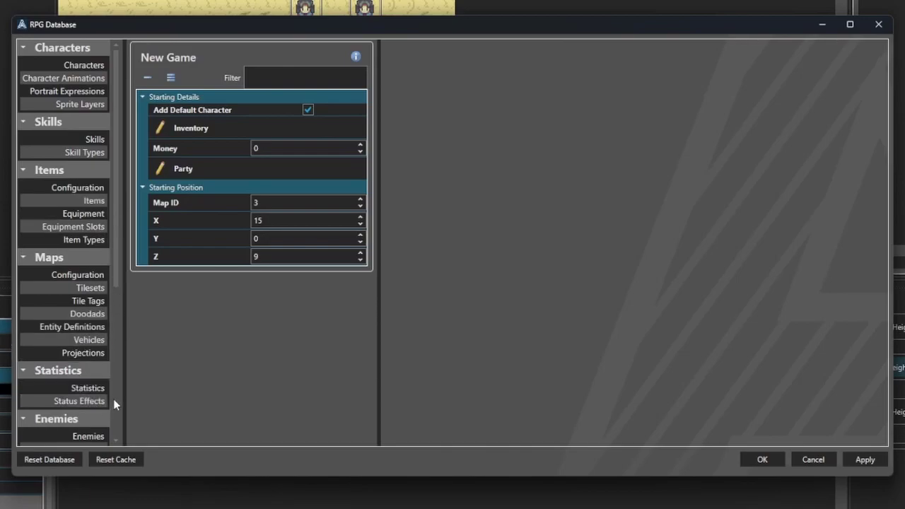
click(92, 242)
click(164, 73)
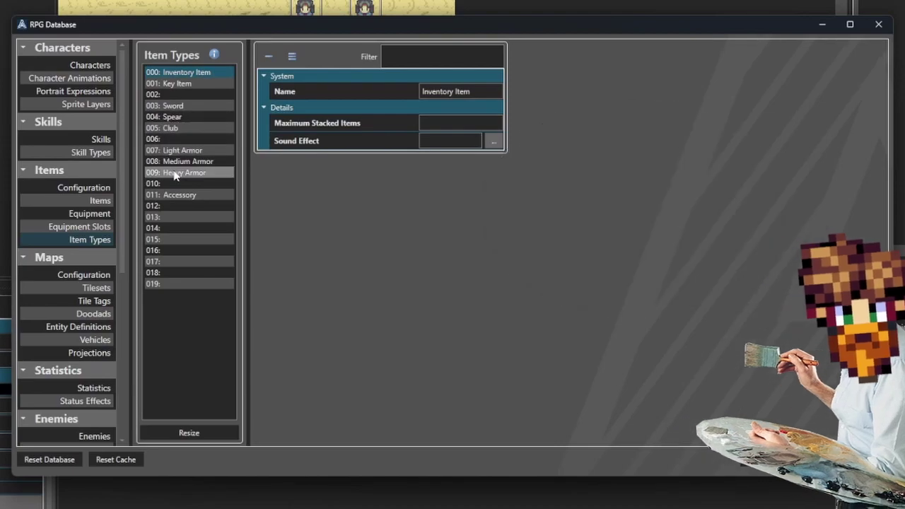
Set Healing Vial's type to Inventory Item in the Items list
click(102, 201)
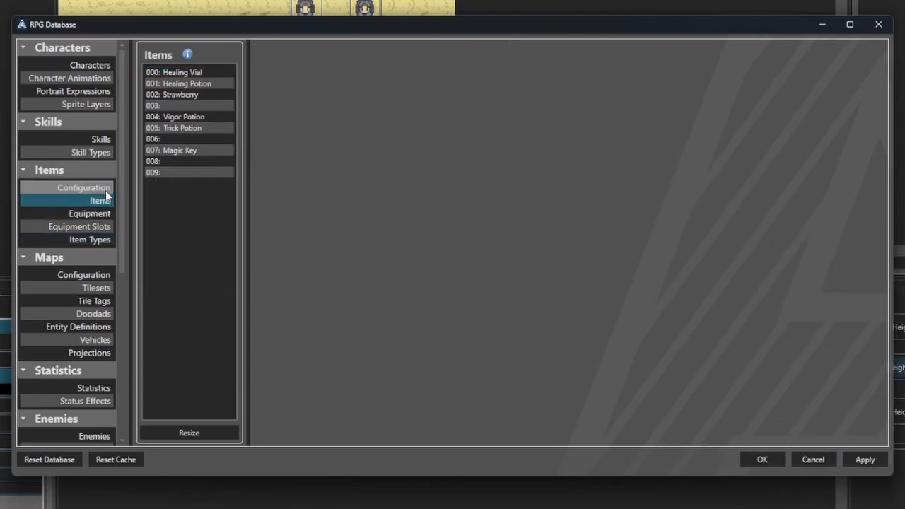
click(191, 75)
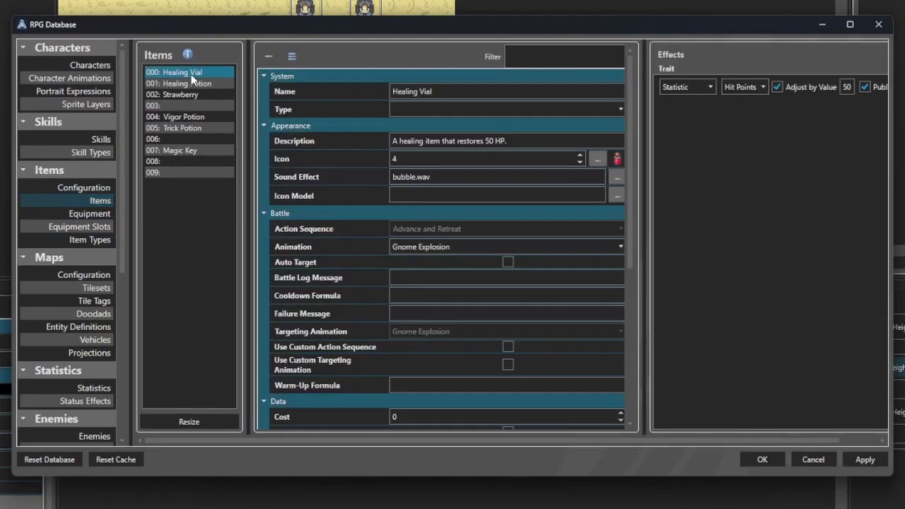
scroll(338, 238, down, 3)
scroll(338, 239, up, 3)
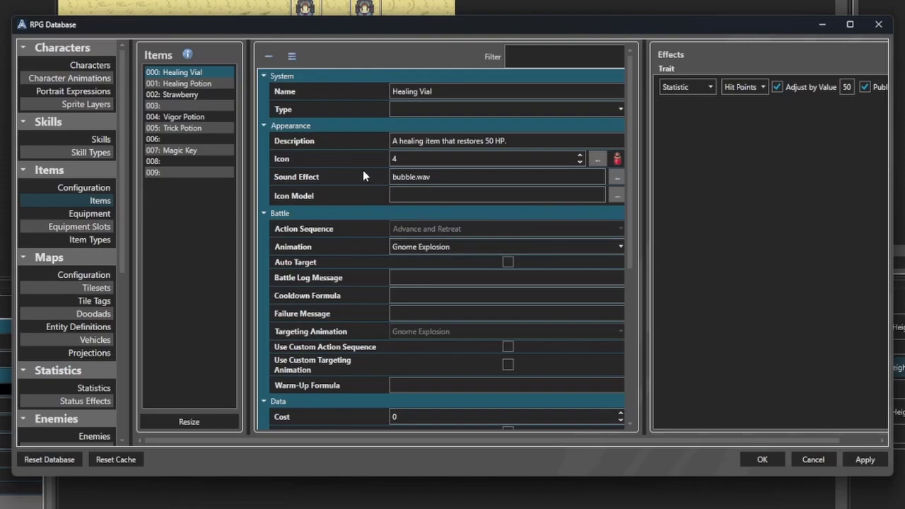
click(462, 108)
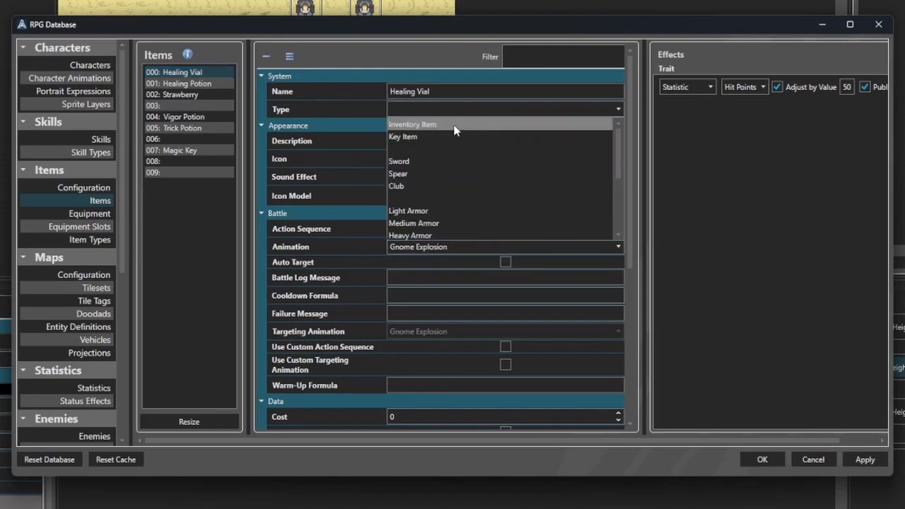
click(454, 126)
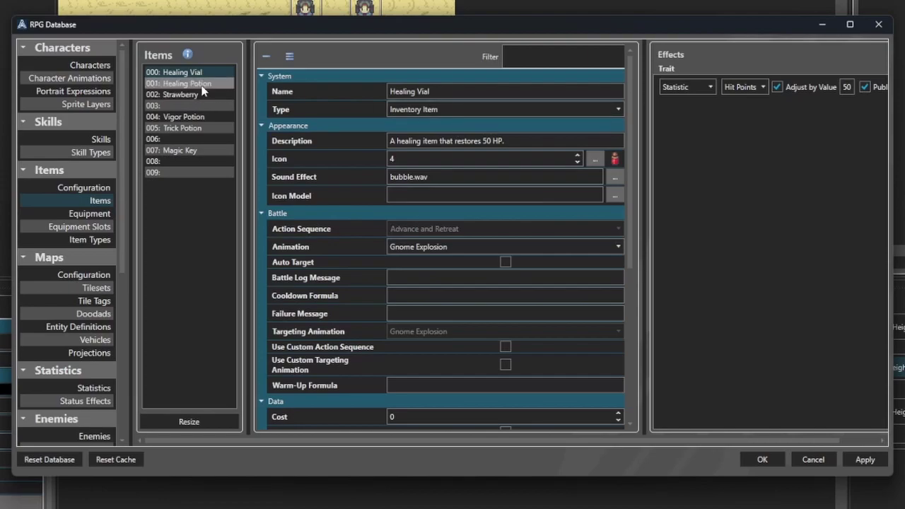
Set Strawberry to Inventory Item after checking Healing Potion; review Vigor Potion and Magic Key
click(202, 86)
click(446, 110)
click(428, 126)
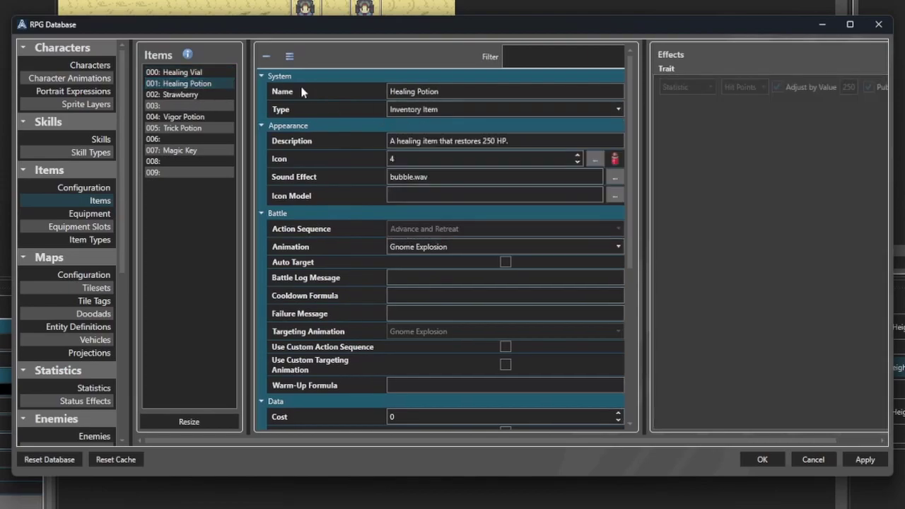
click(194, 72)
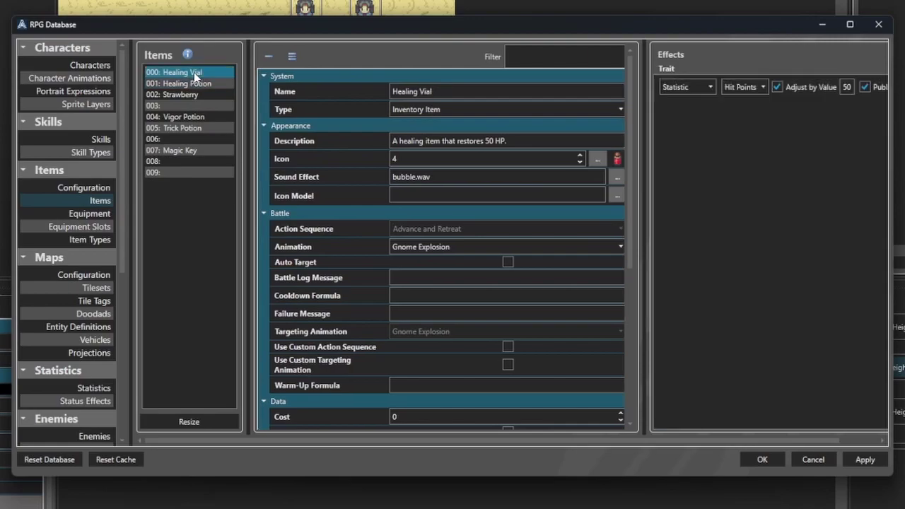
click(210, 97)
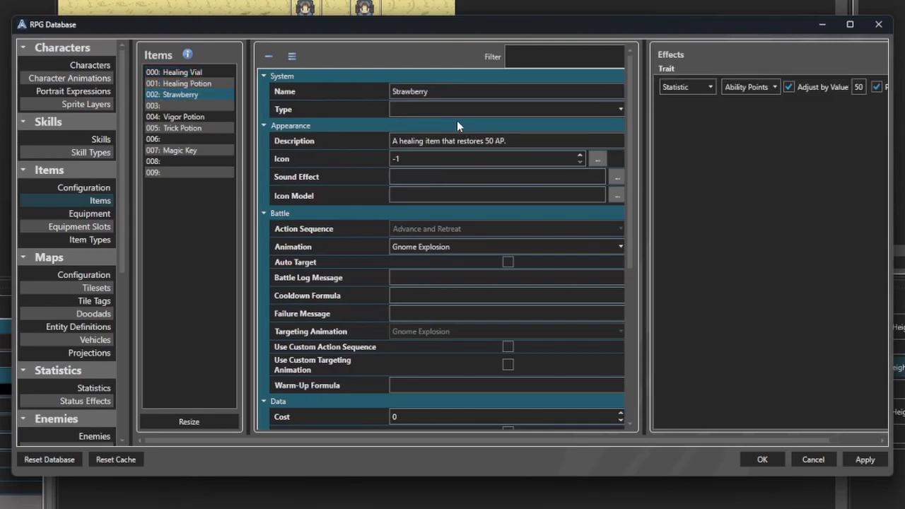
click(456, 110)
click(436, 125)
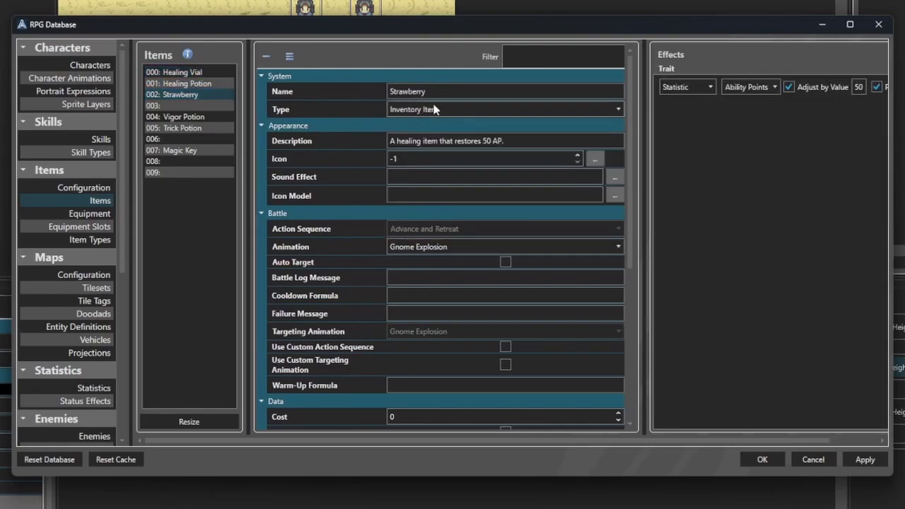
click(193, 119)
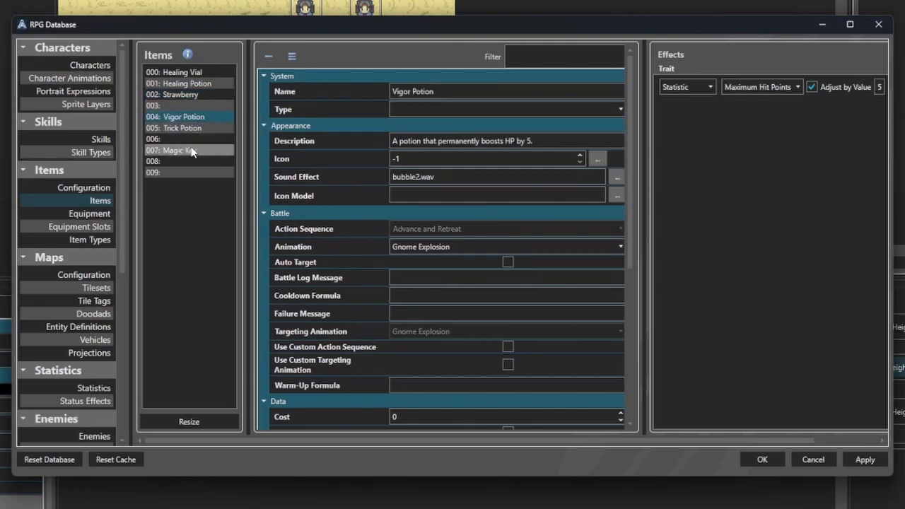
click(181, 150)
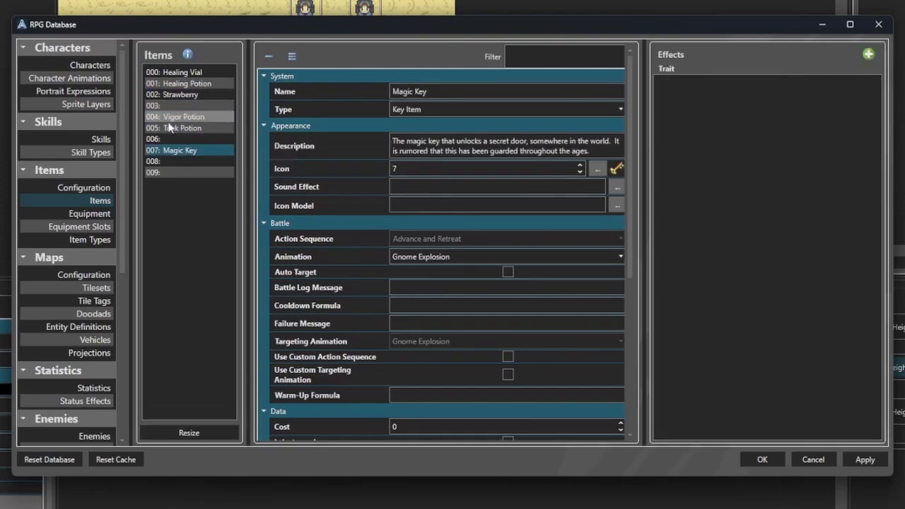
Browse the equipment list, viewing the Soft Tunic and Sword details
click(90, 213)
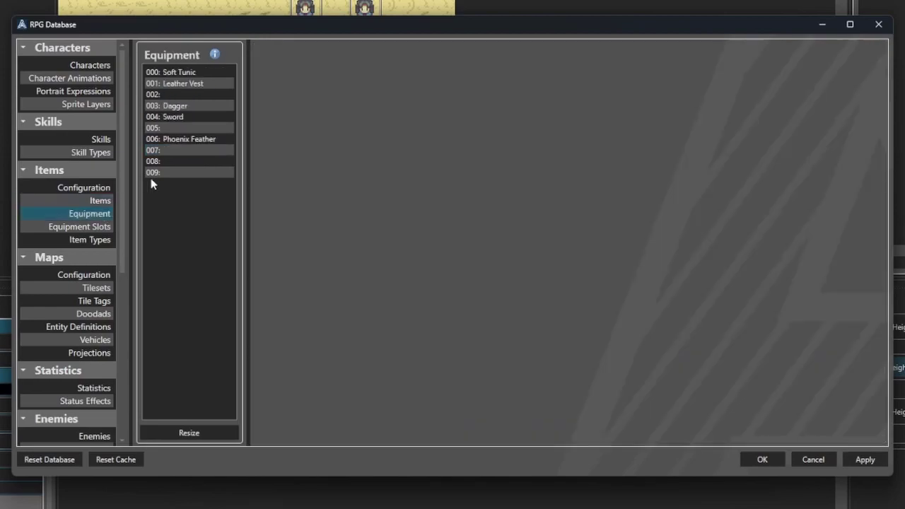
click(184, 73)
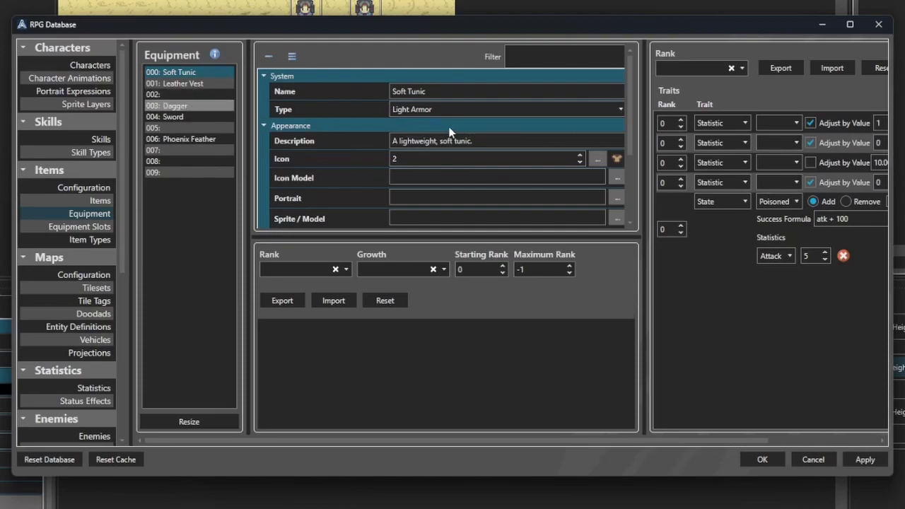
click(207, 118)
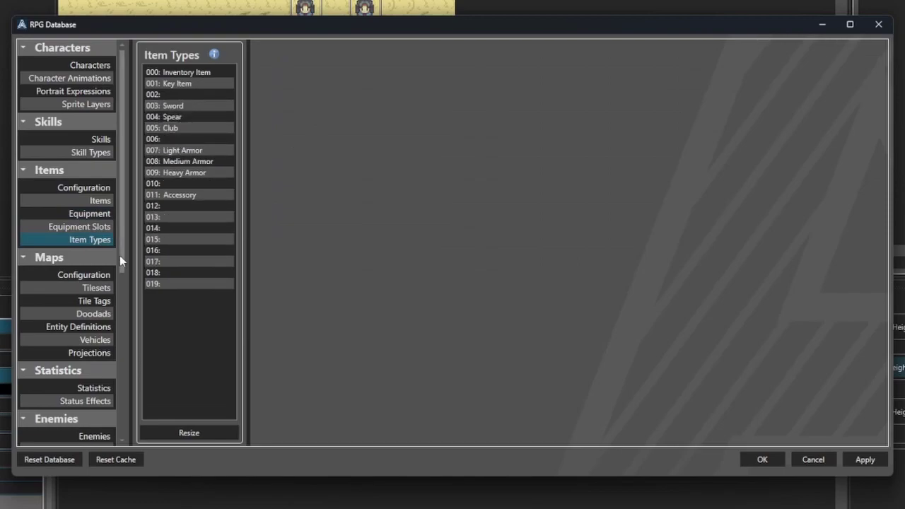
Open 002: Inventory Menu under User Interfaces and scroll to its Menu settings
scroll(115, 354, down, 5)
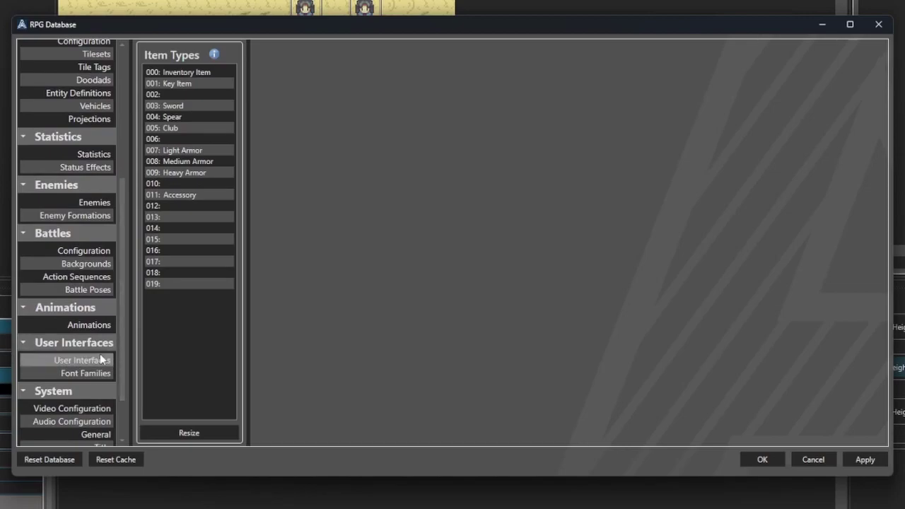
click(101, 360)
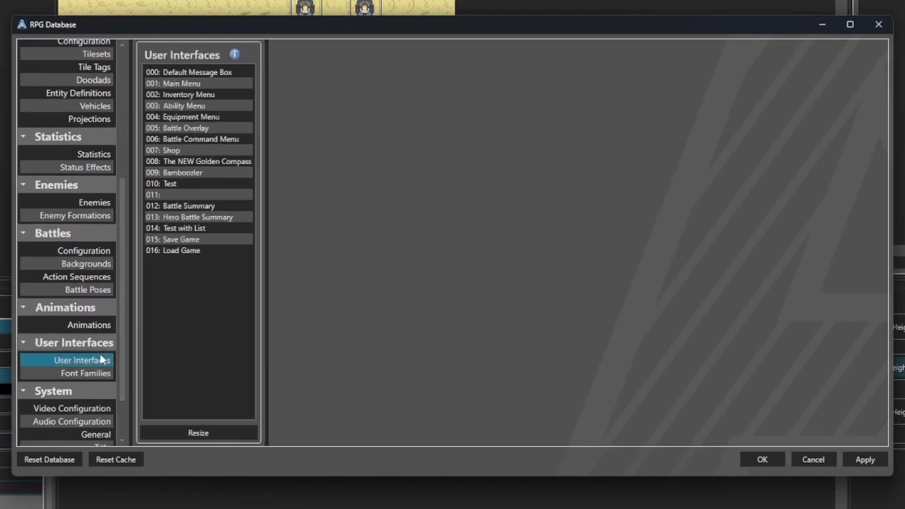
click(209, 97)
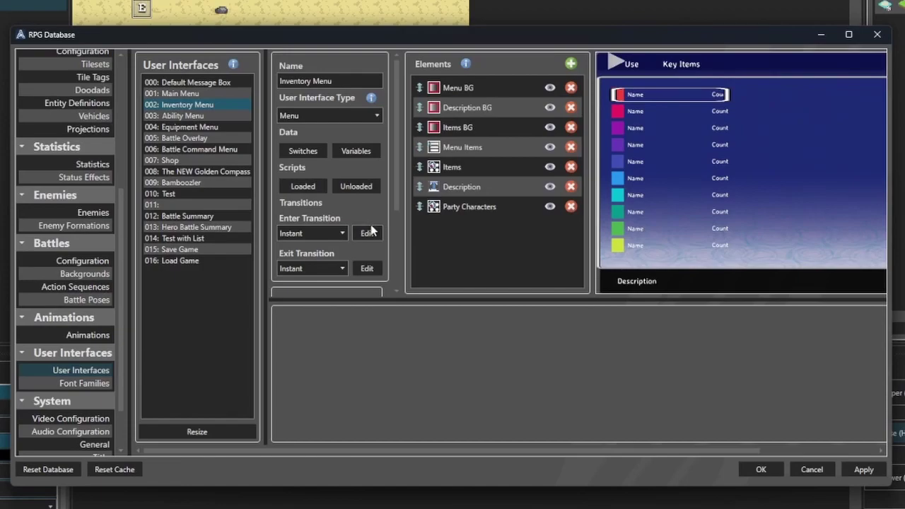
scroll(400, 216, down, 3)
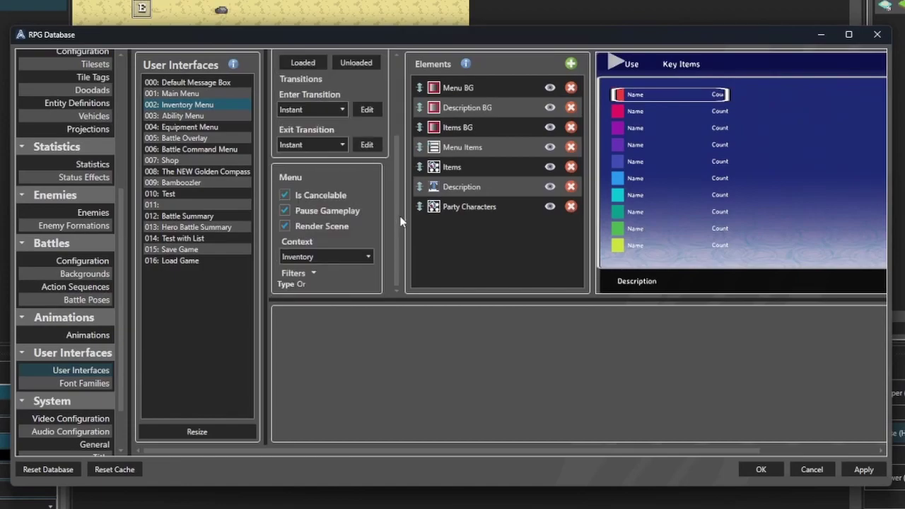
Add an Inventory Menu filter condition with property ItemType and value 0
click(314, 274)
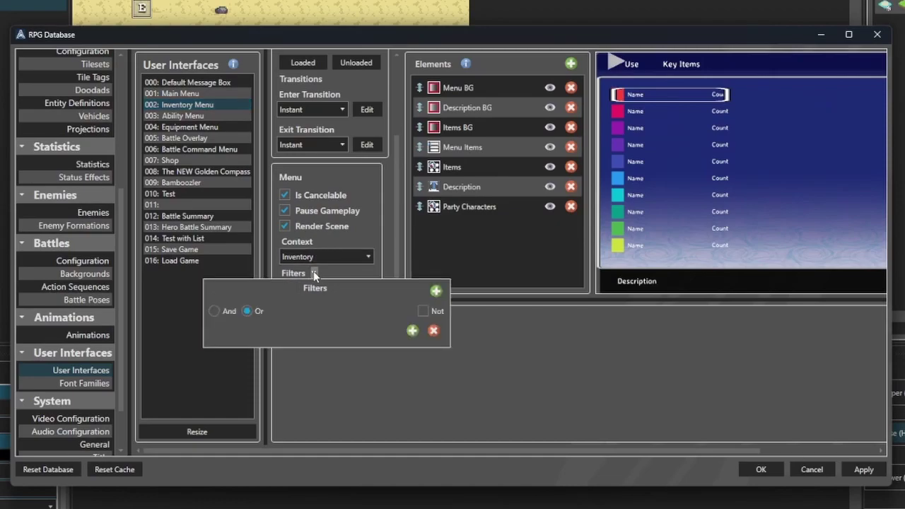
click(413, 331)
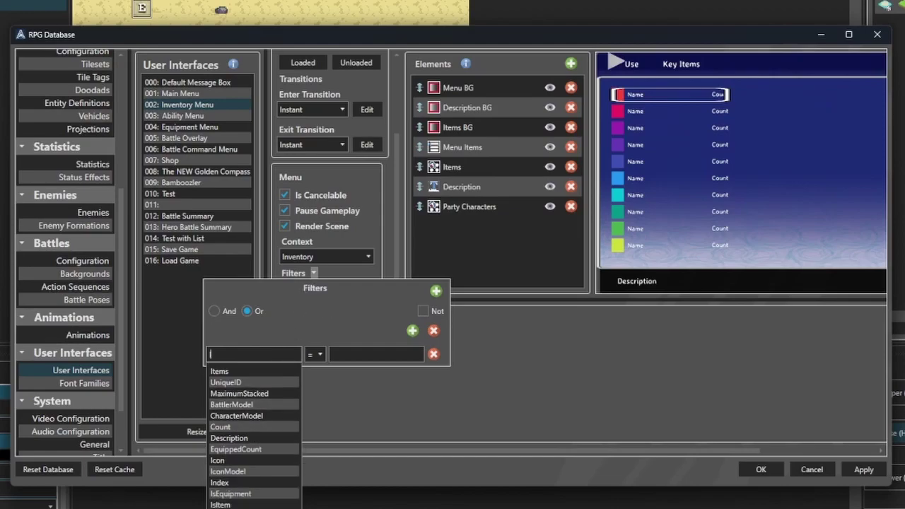
text(ItemType)
key(Return)
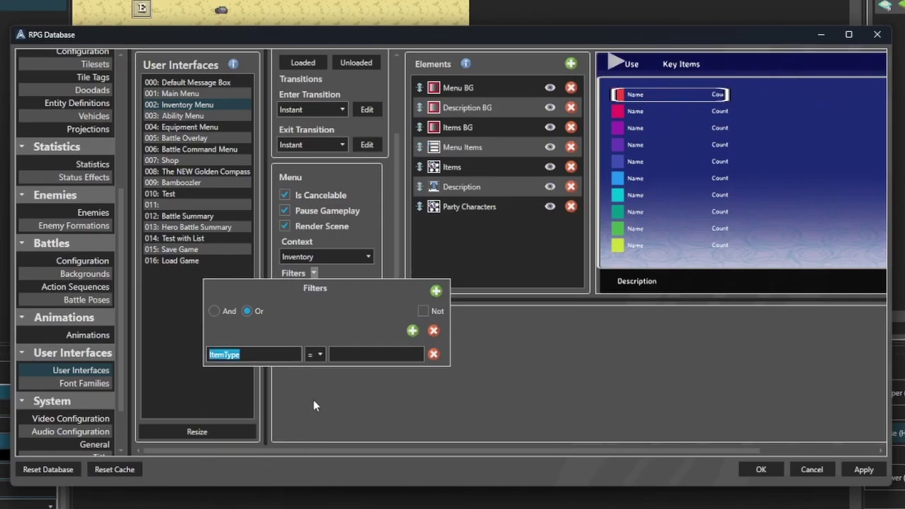
click(367, 353)
text(0)
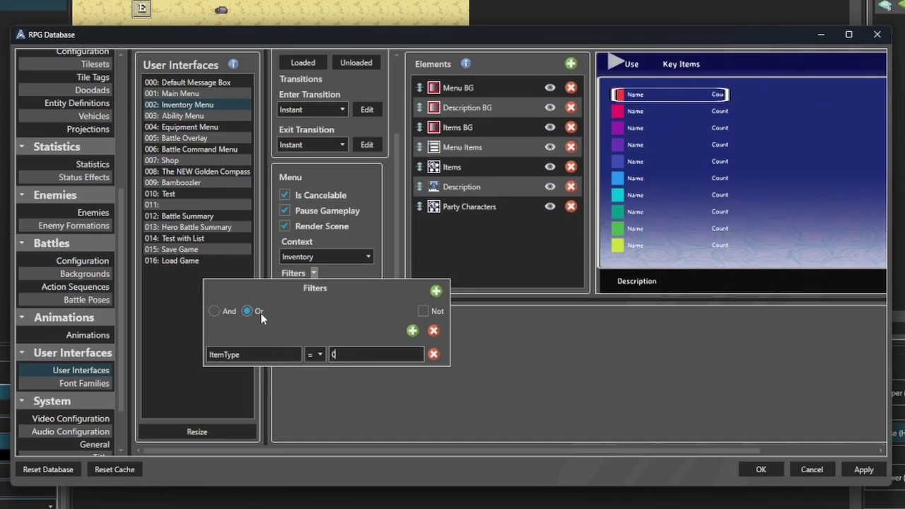
Add a trial second filter condition, Name = Healing Potion
click(413, 331)
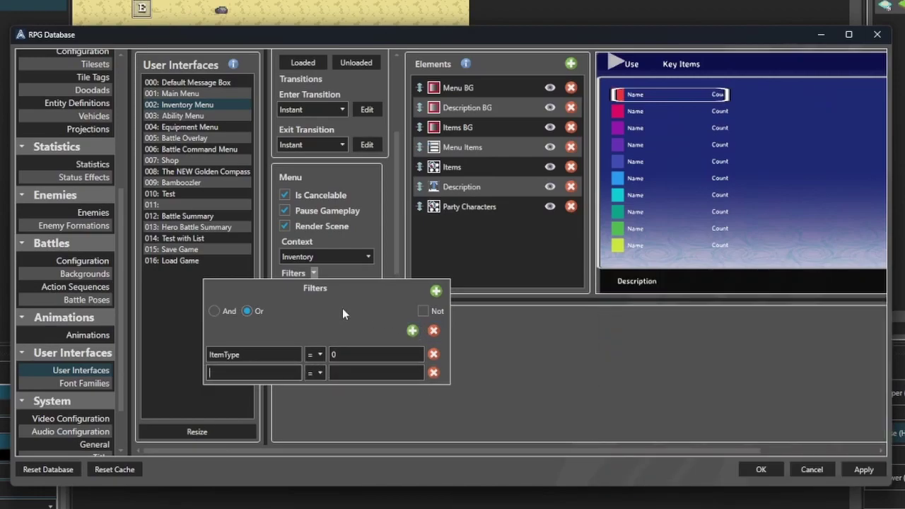
text(M)
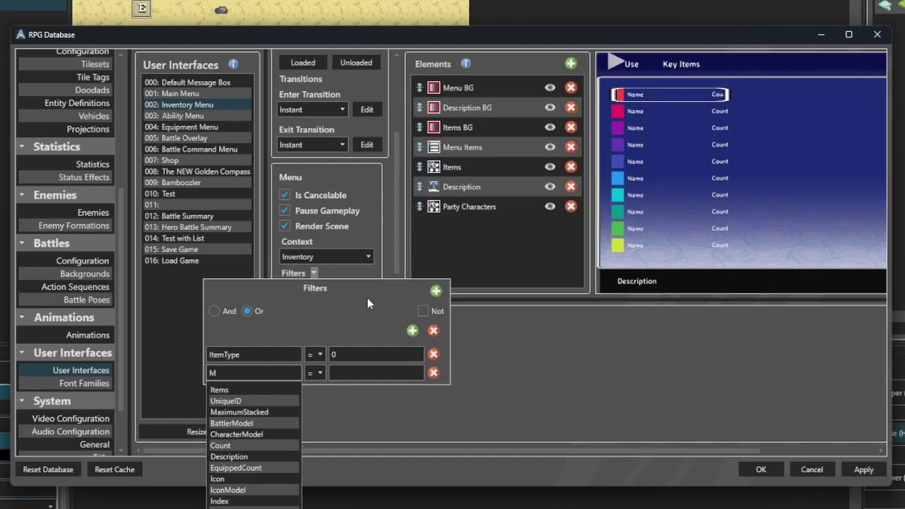
key(BackSpace)
text(Qua)
key(BackSpace)
key(BackSpace)
key(BackSpace)
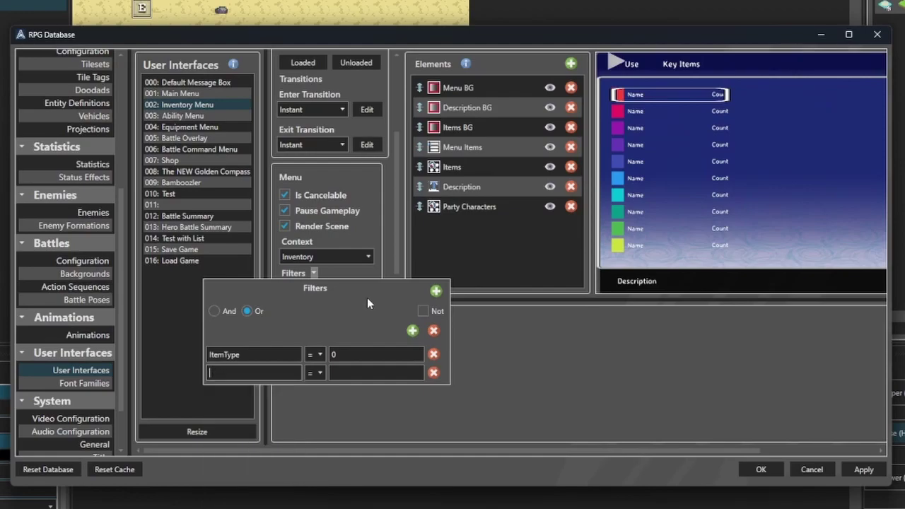
text(IsItem)
key(Down)
key(Down)
key(Down)
key(Down)
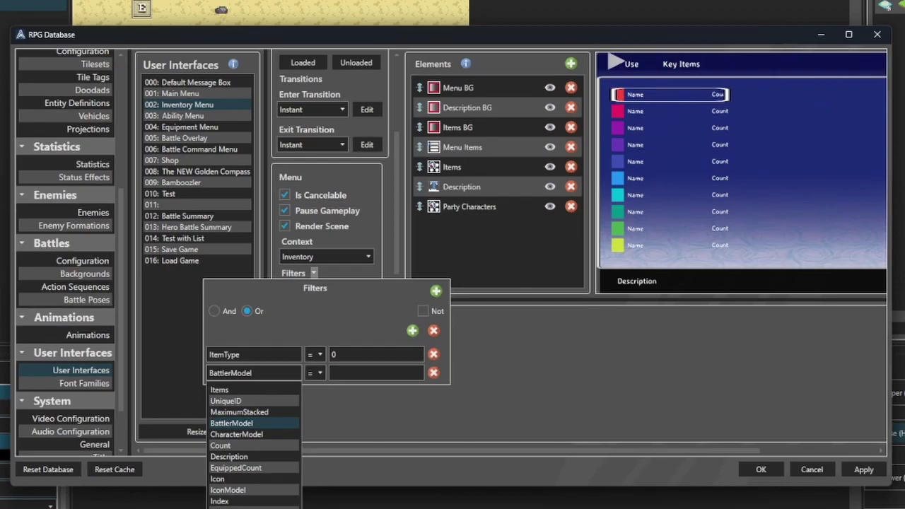
key(Return)
click(364, 373)
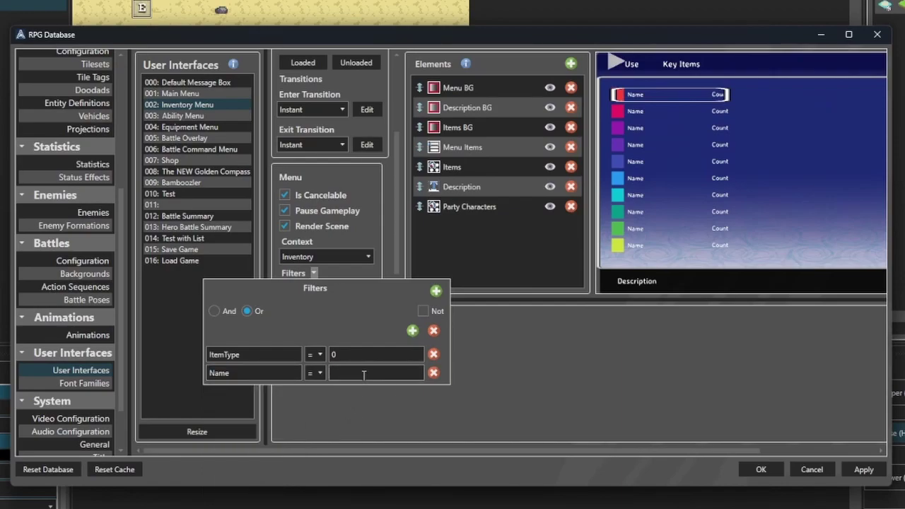
text(Healing Potion)
Set the filter mode to Or, delete the Name condition, and close the Filters popup
click(248, 312)
click(433, 373)
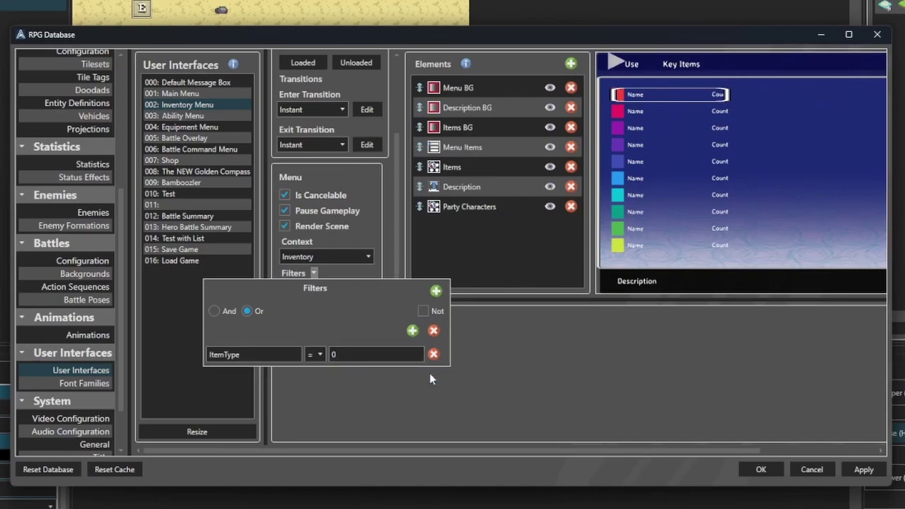
click(380, 271)
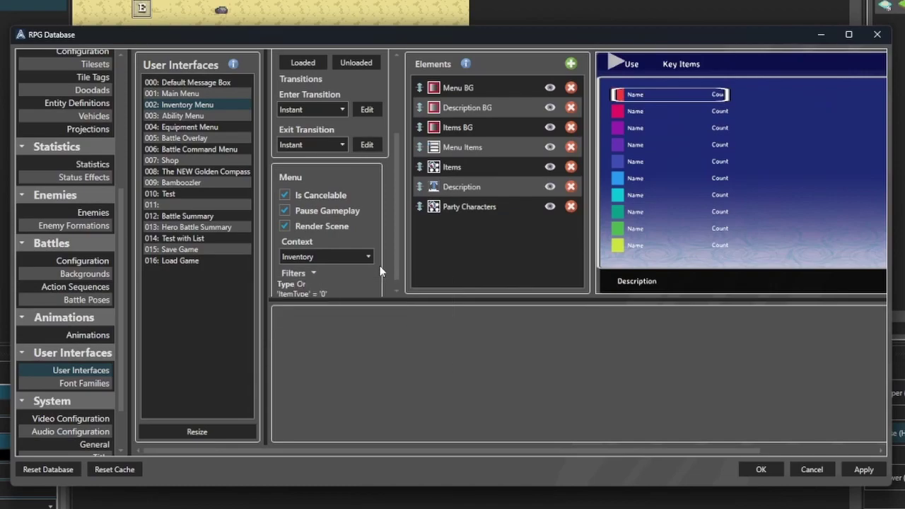
scroll(377, 277, down, 1)
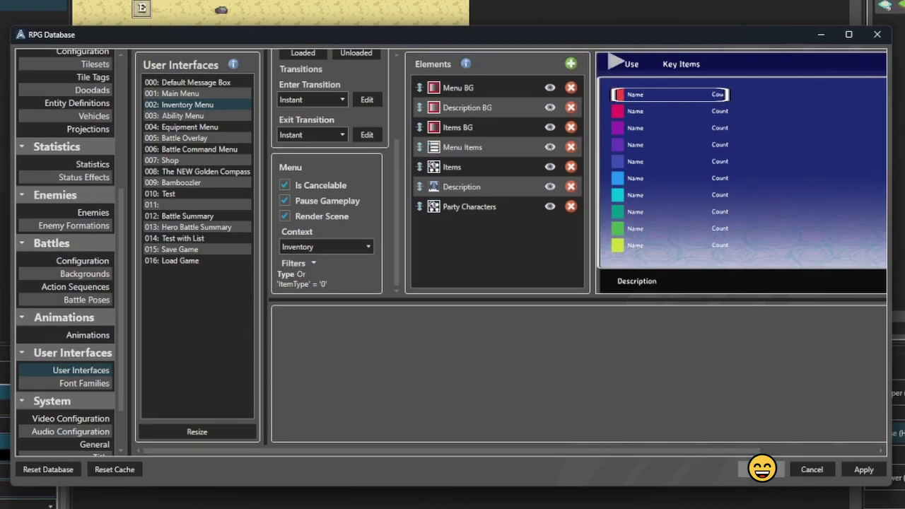
Apply the database changes, start a test run and open the in-game inventory
click(762, 470)
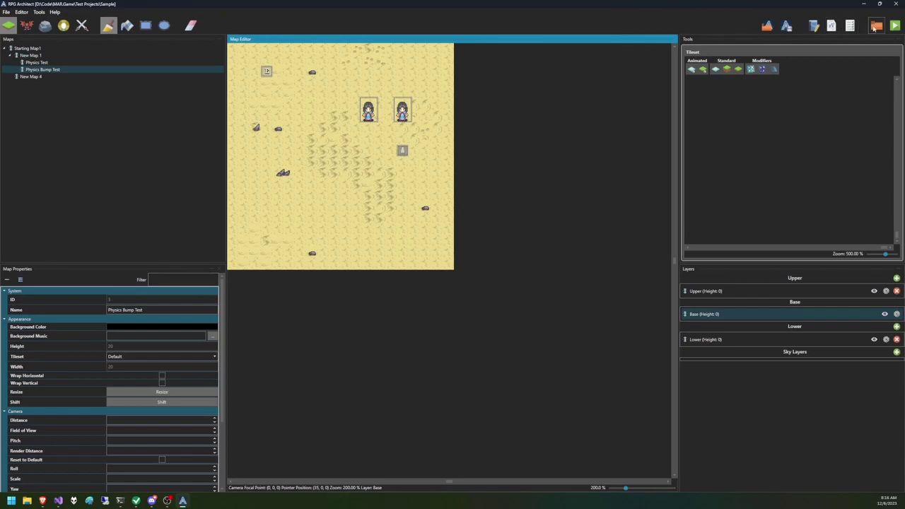
click(895, 26)
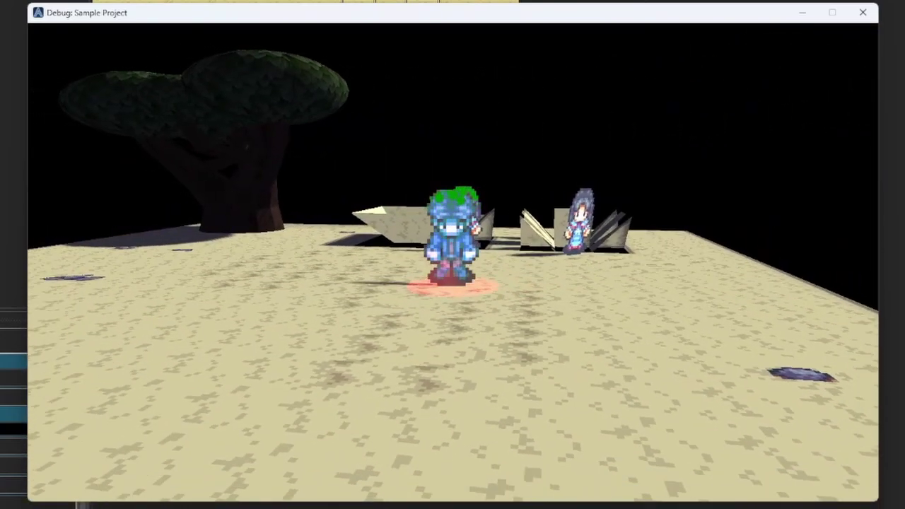
key(Escape)
key(Return)
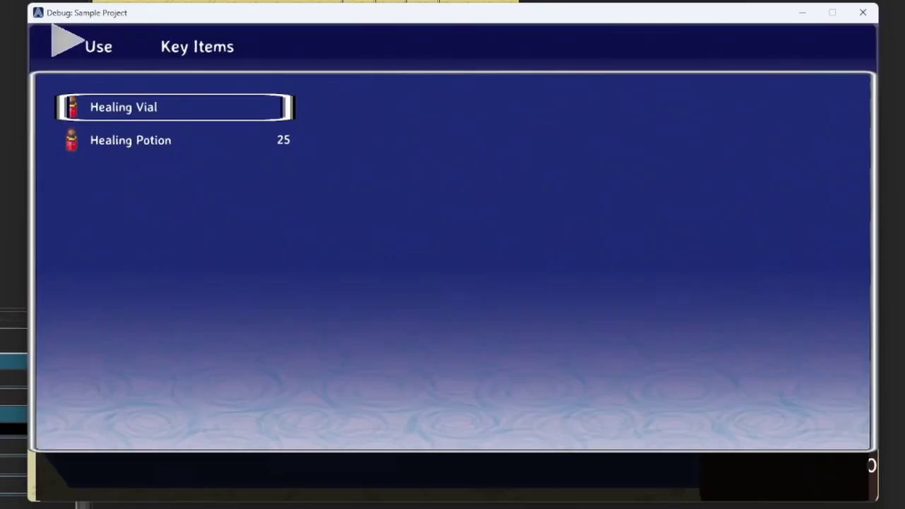
Browse the filtered Healing Vial and Healing Potion entries, then return to the party menu
key(Down)
key(Up)
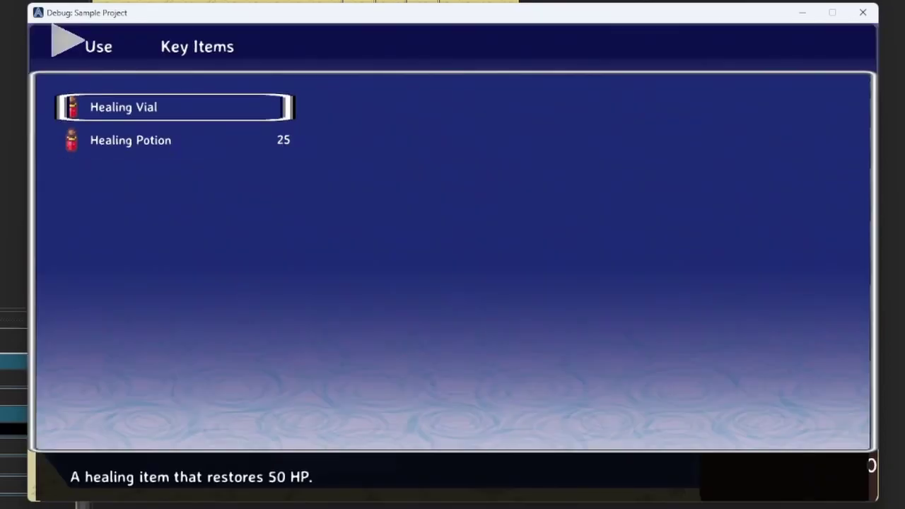
key(Down)
key(Up)
key(Down)
key(Up)
key(Escape)
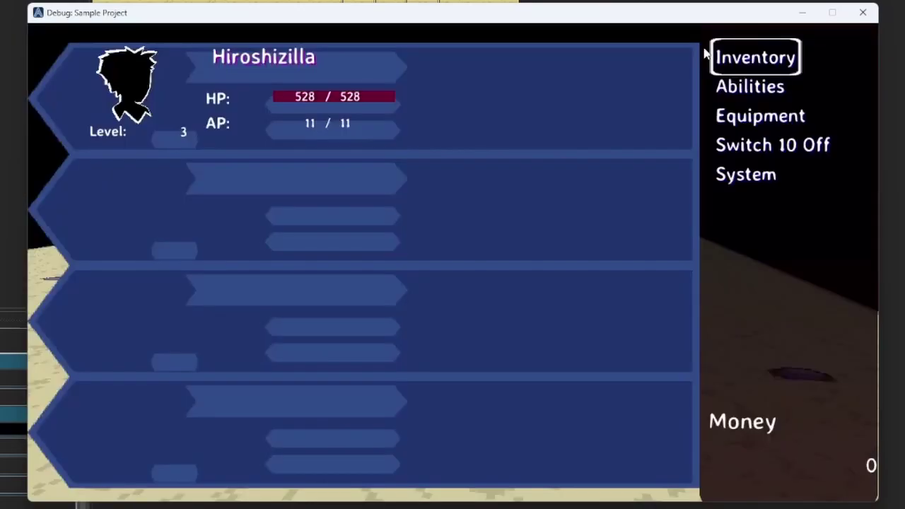
Close the Debug: Sample Project test window
click(863, 13)
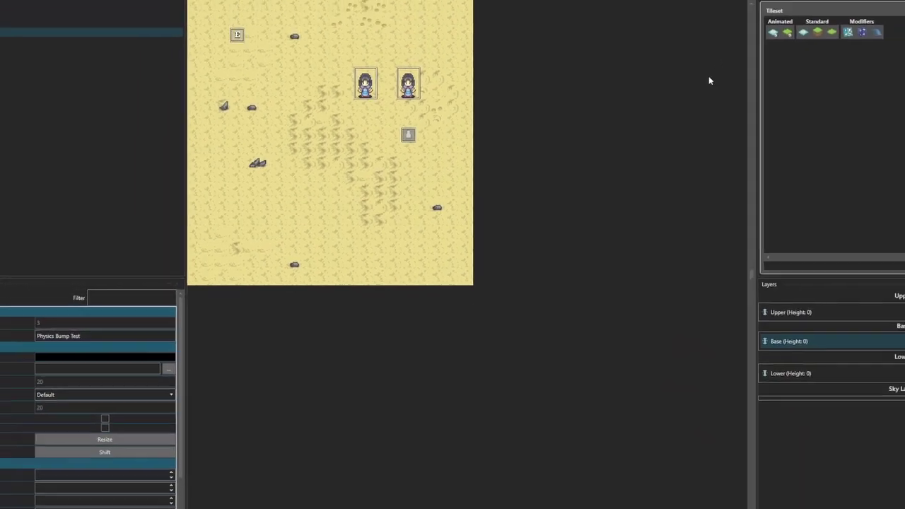